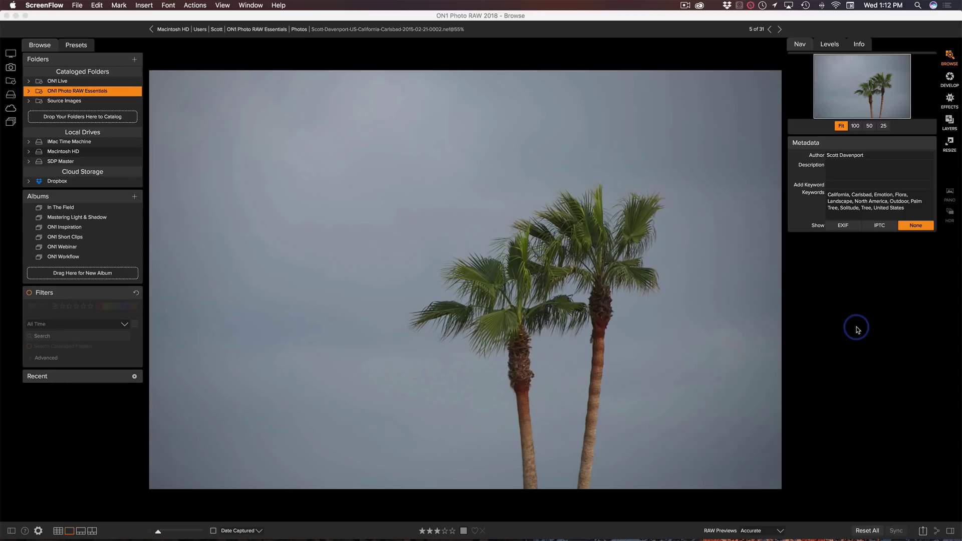
Open the palm tree photo in Layers and add Black Leather.jpg from the ON1 Extras textures as a new layer
left_click(952, 122)
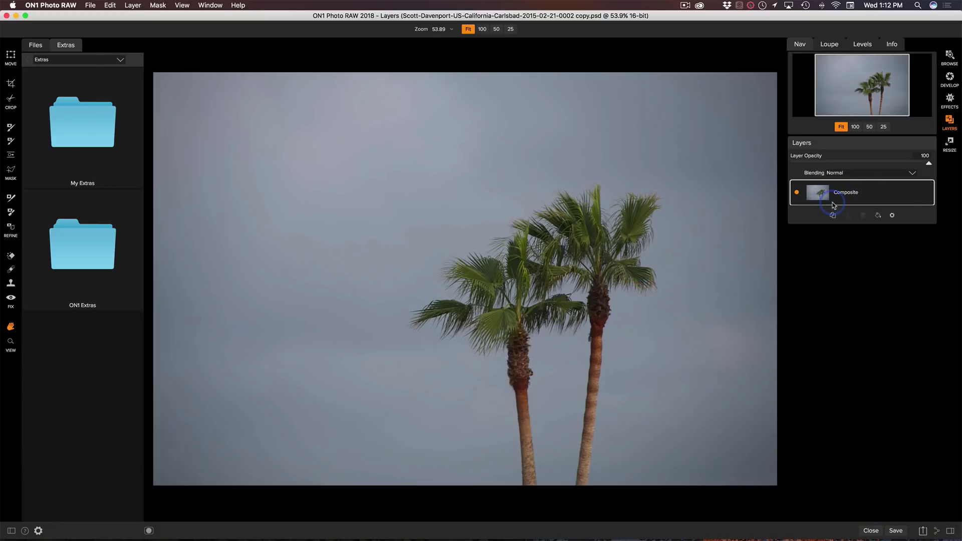
left_click(90, 240)
double_click(91, 240)
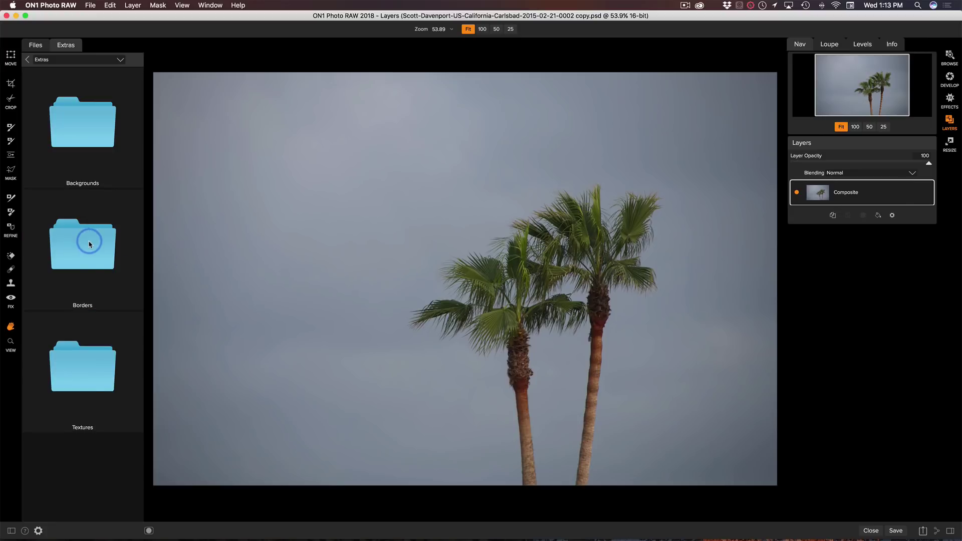
left_click(94, 399)
double_click(95, 400)
left_click(91, 131)
double_click(90, 131)
left_click(87, 120)
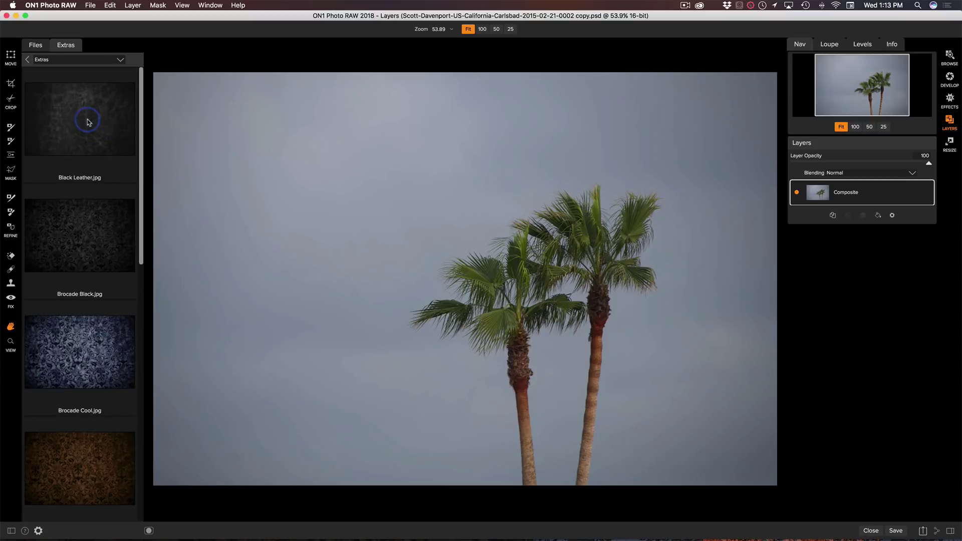
double_click(87, 122)
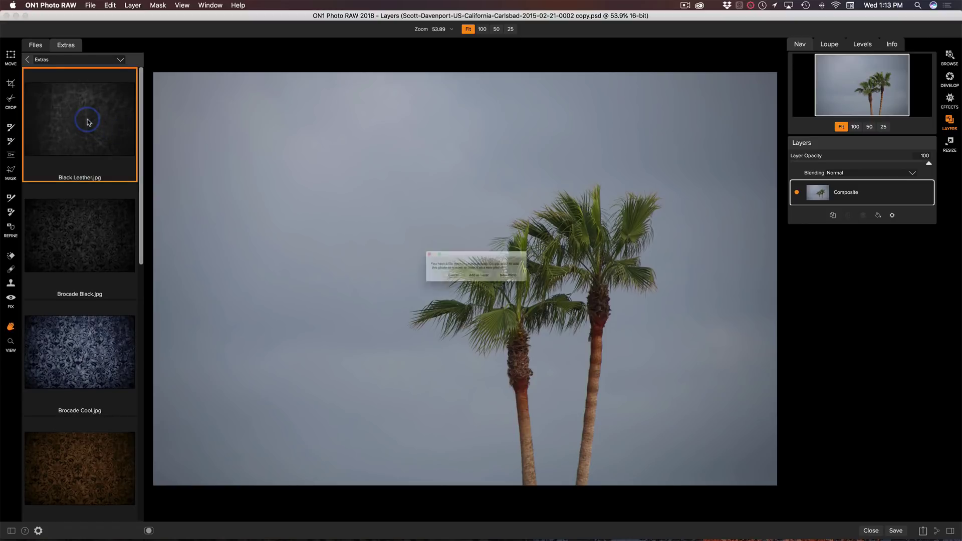
left_click(475, 284)
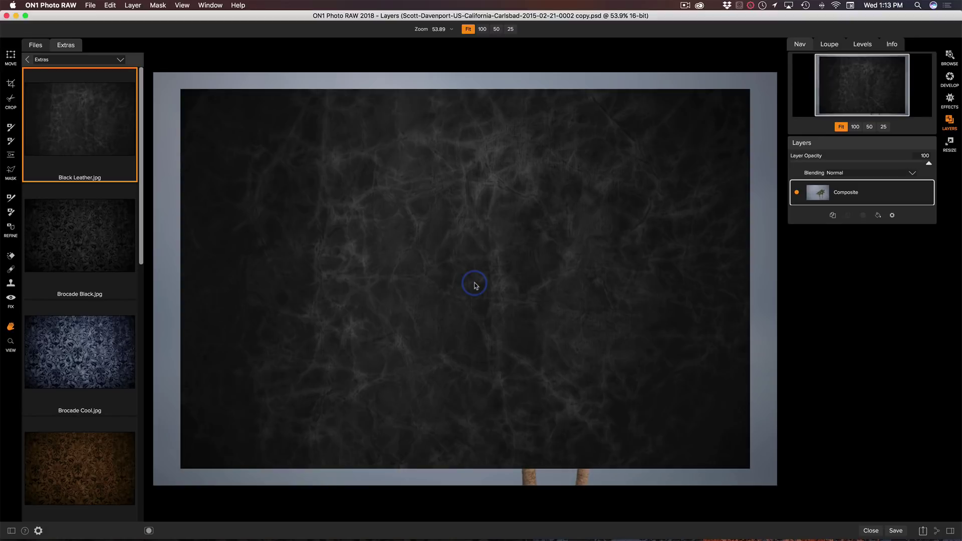
Fit the Black Leather layer to the whole canvas and set its blending mode to Overlay
left_click(459, 36)
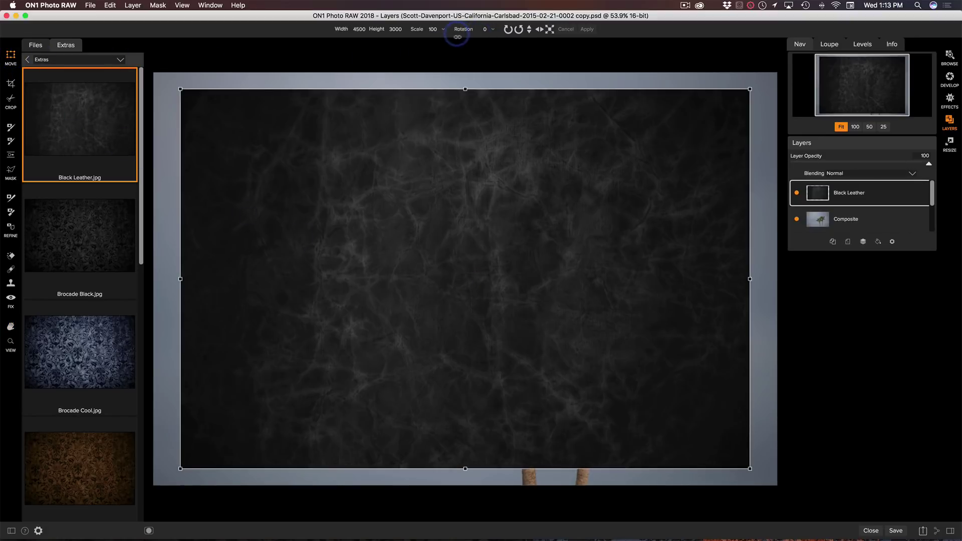
left_click(549, 29)
left_click(587, 29)
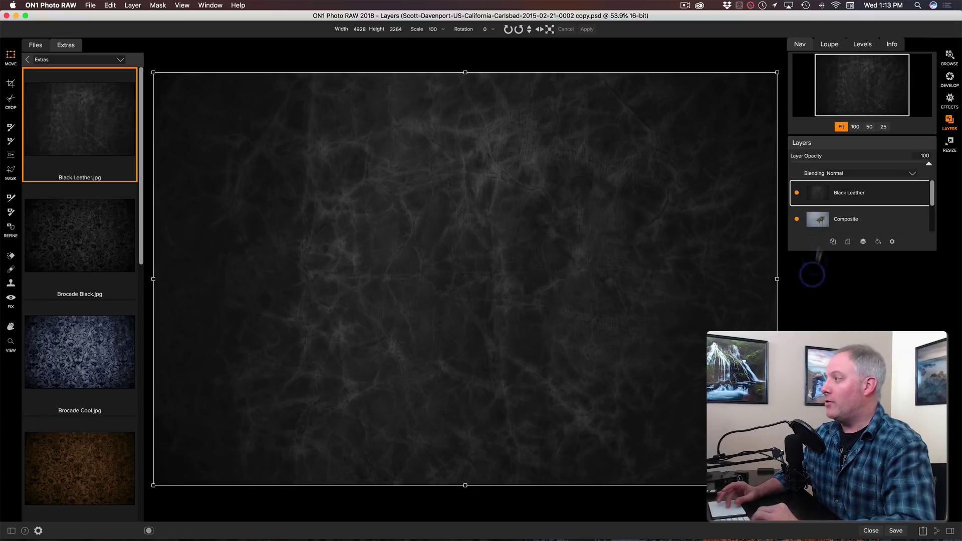
left_click(841, 173)
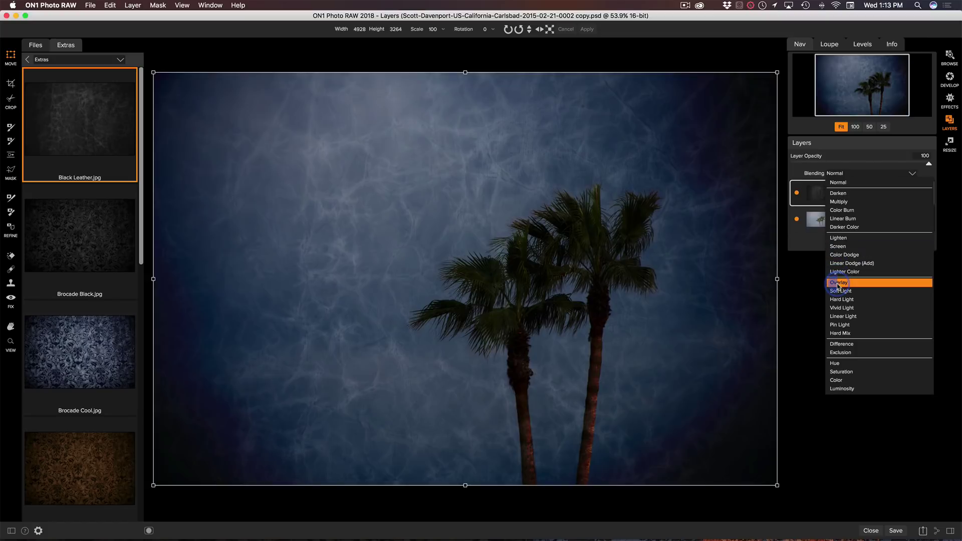
left_click(837, 283)
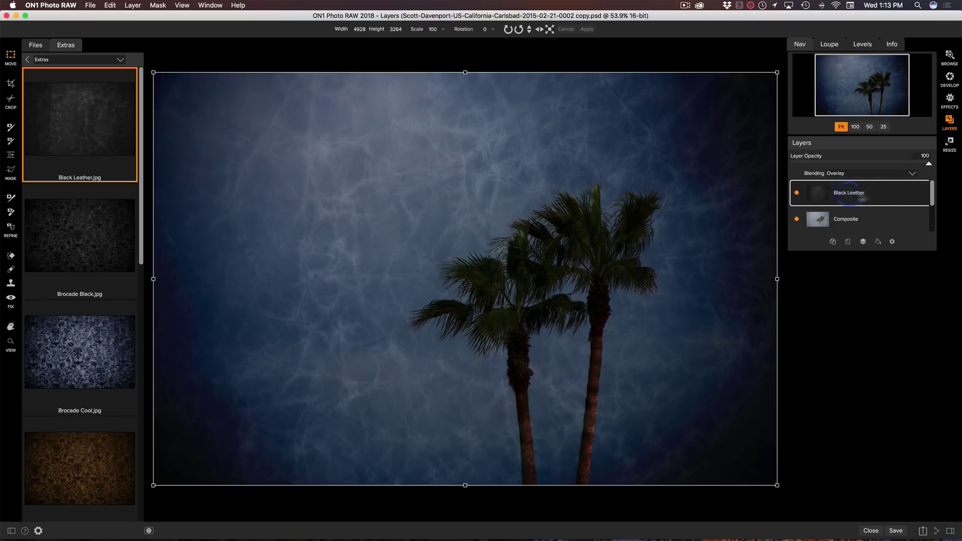
Convert the Black Leather layer into a re-editable layer and leave it selected
left_click(892, 242)
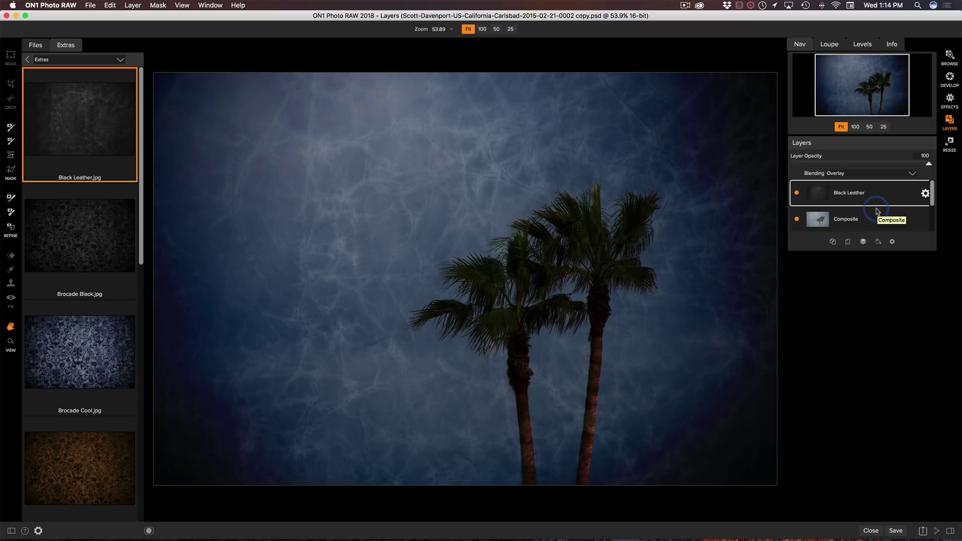
left_click(510, 172)
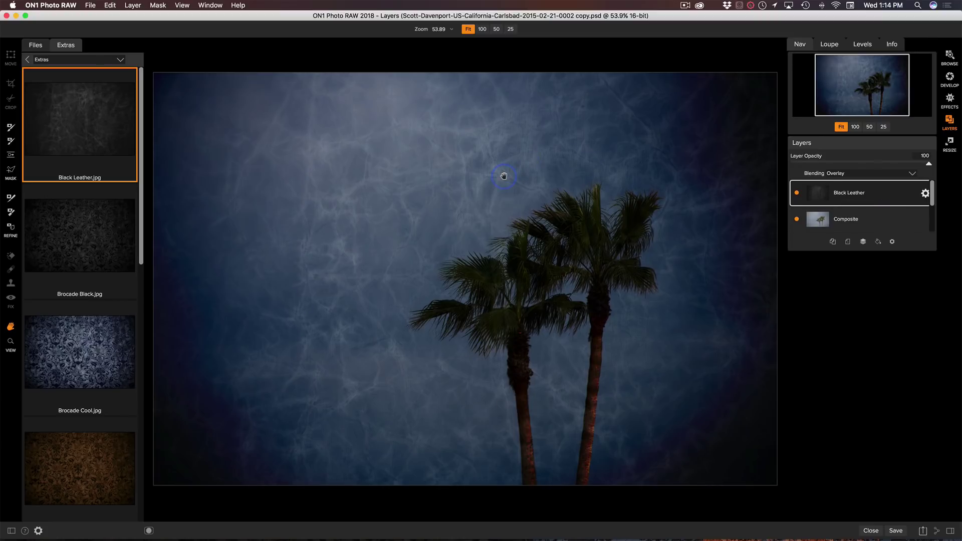
left_click(11, 61)
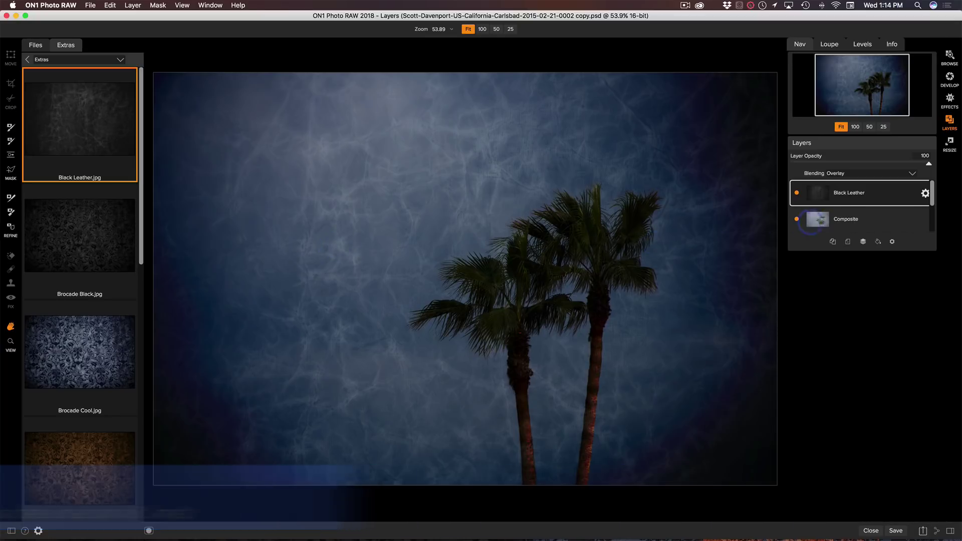
key("Delete")
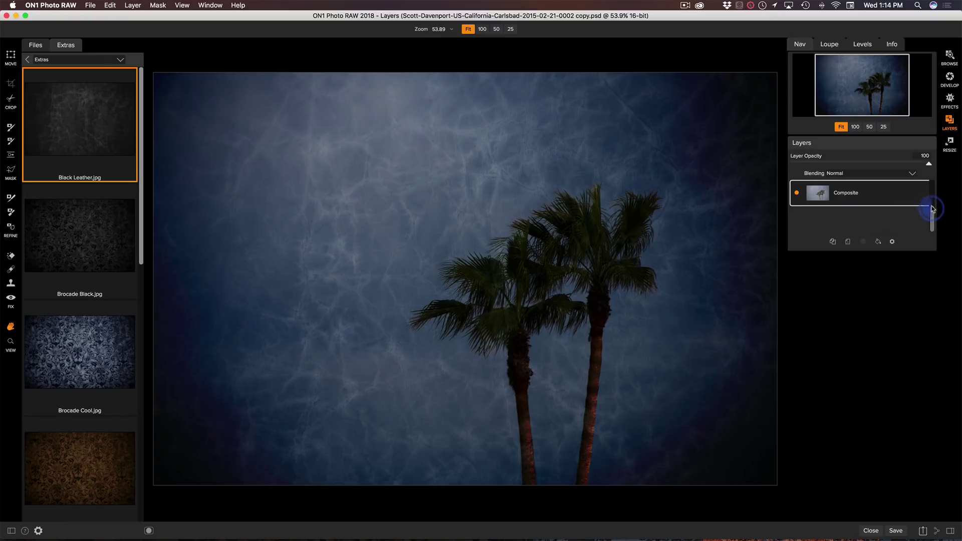
left_click_drag(931, 219, 931, 193)
left_click(873, 199)
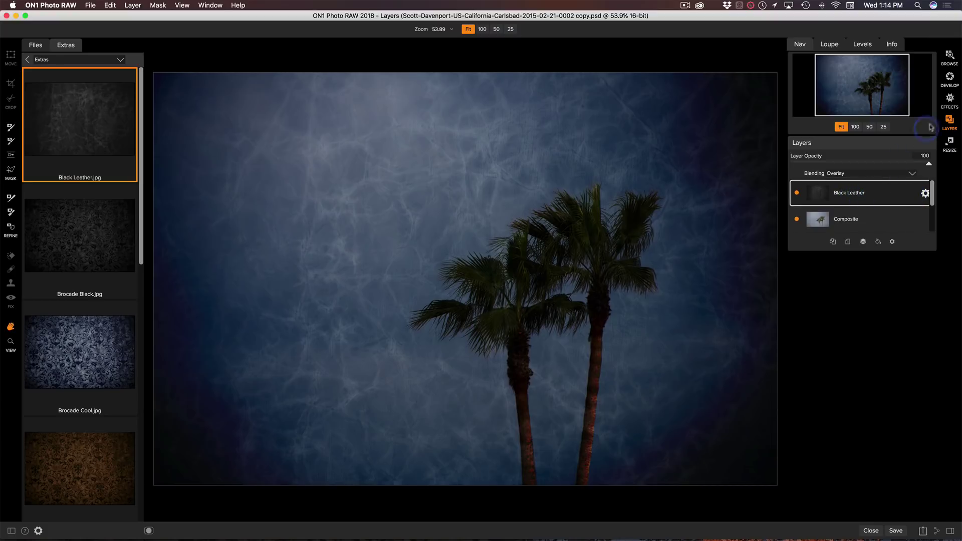
Develop the Black Leather layer with Saturation -99, Temperature 120, Exposure 1 and Shadows 22, and apply the changes
left_click(951, 80)
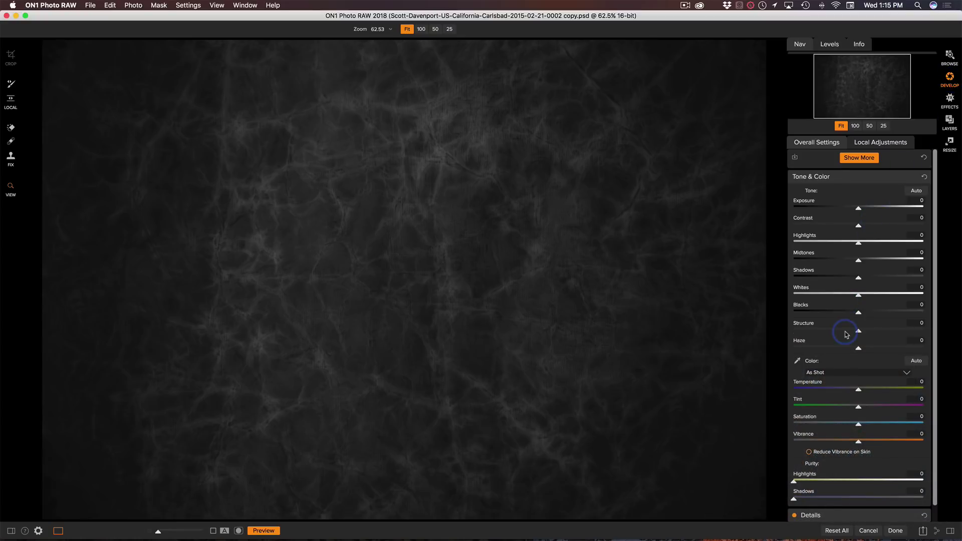
left_click_drag(858, 424, 796, 425)
left_click_drag(859, 390, 902, 402)
left_click_drag(860, 213, 864, 213)
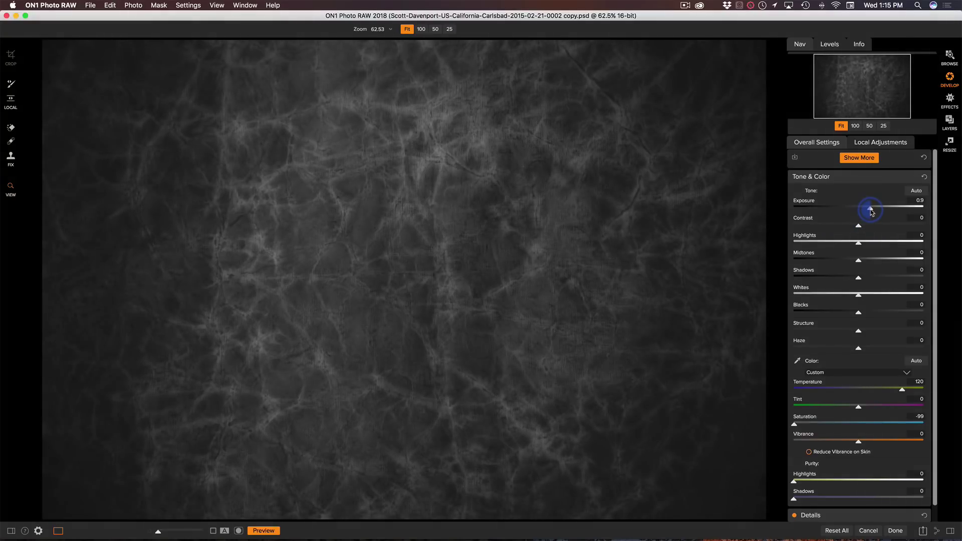
left_click_drag(858, 277, 865, 279)
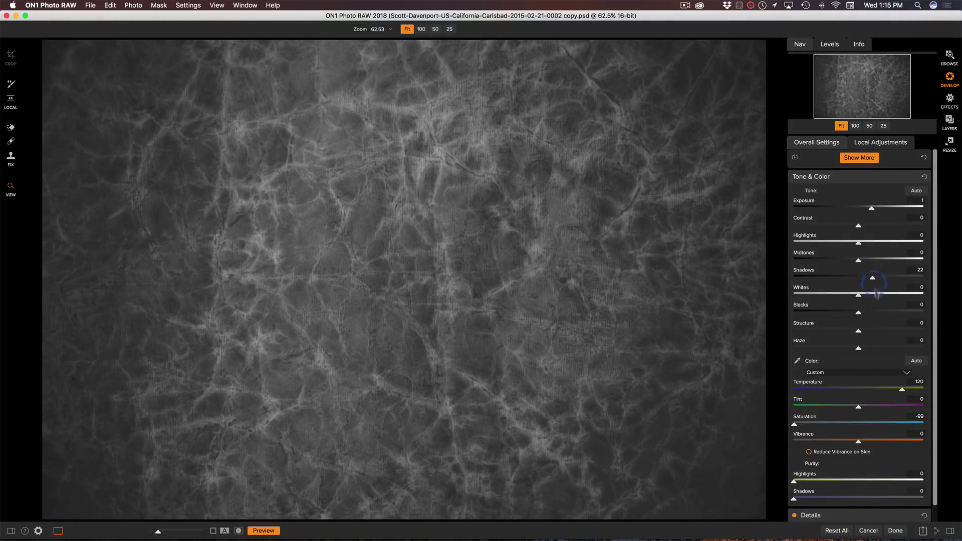
left_click(896, 530)
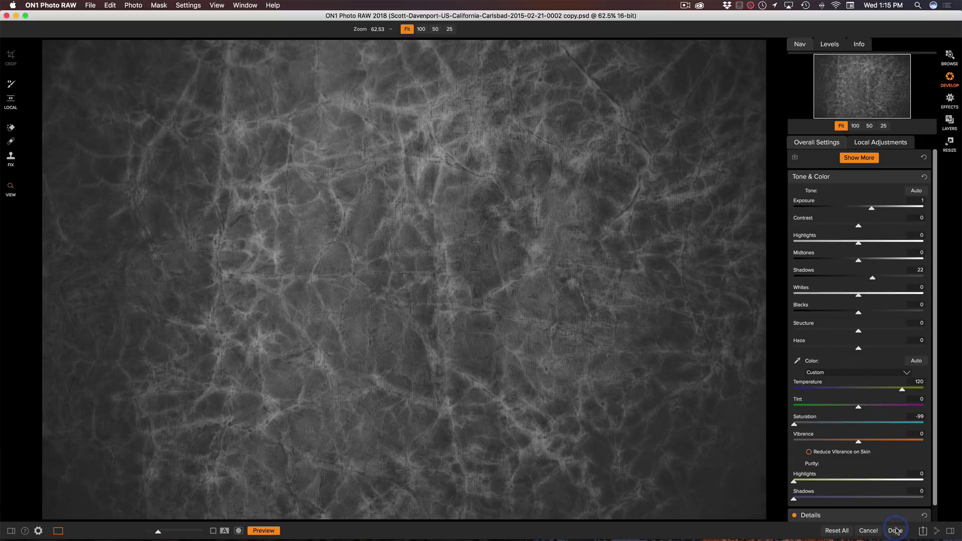
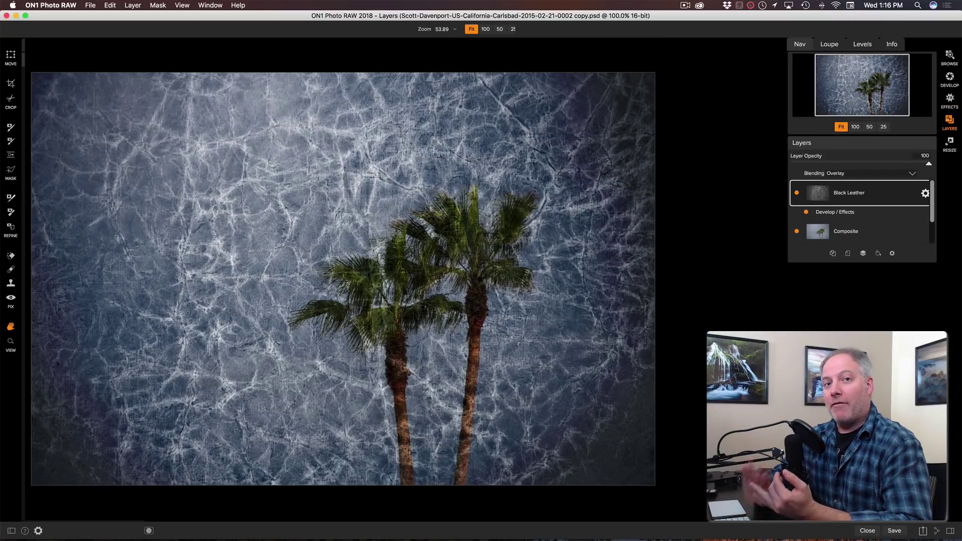
Toggle the Black Leather layer's Develop / Effects adjustments to compare the texture with and without them
key("super+Left")
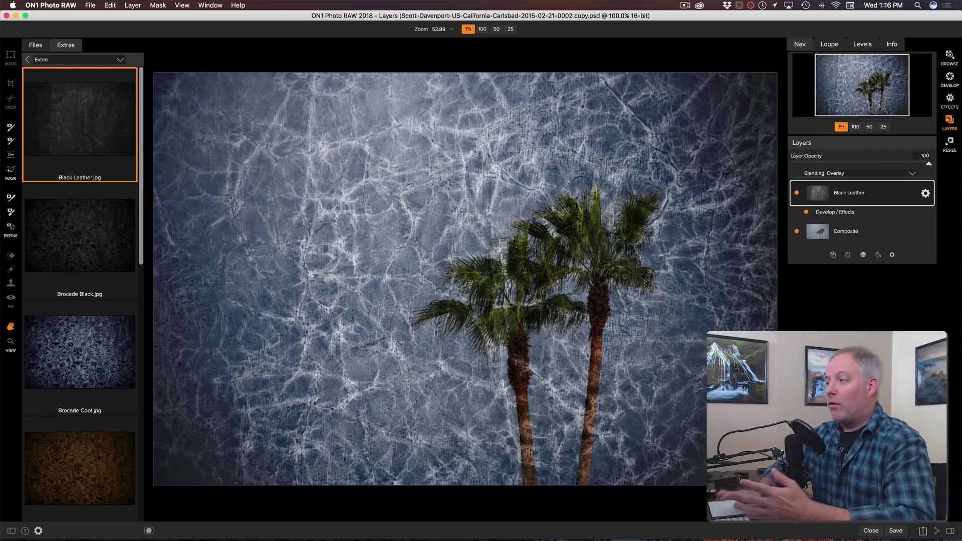
left_click(806, 212)
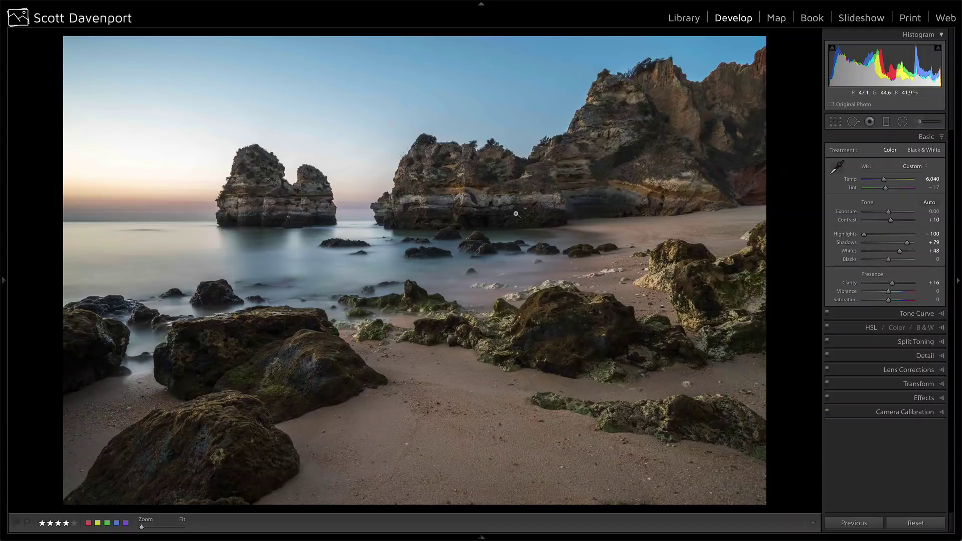
Send the beach photo from Lightroom to ON1 Effects 2018 as a 16-bit AdobeRGB (1998) PSD copy saved as a Smart Photo
right_click(516, 214)
mouse_move(542, 295)
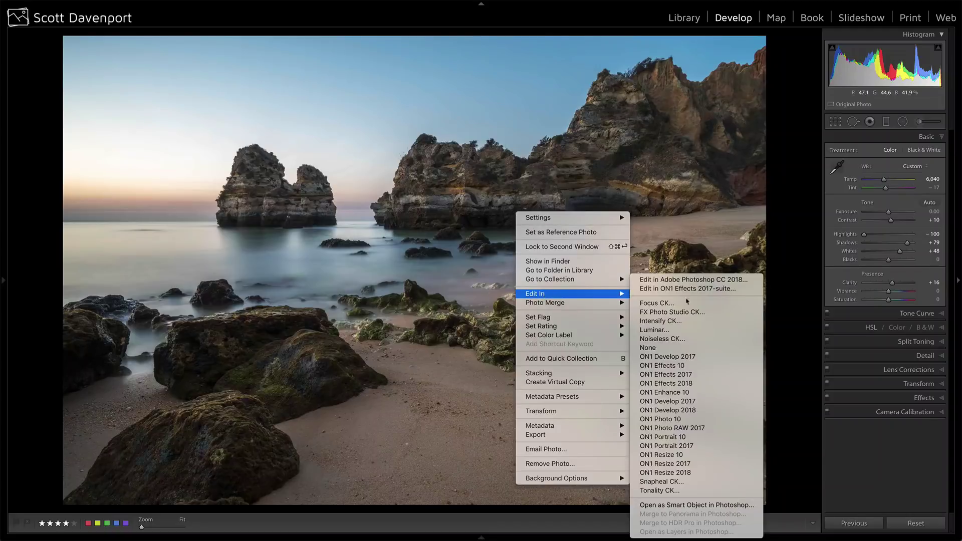
left_click(686, 383)
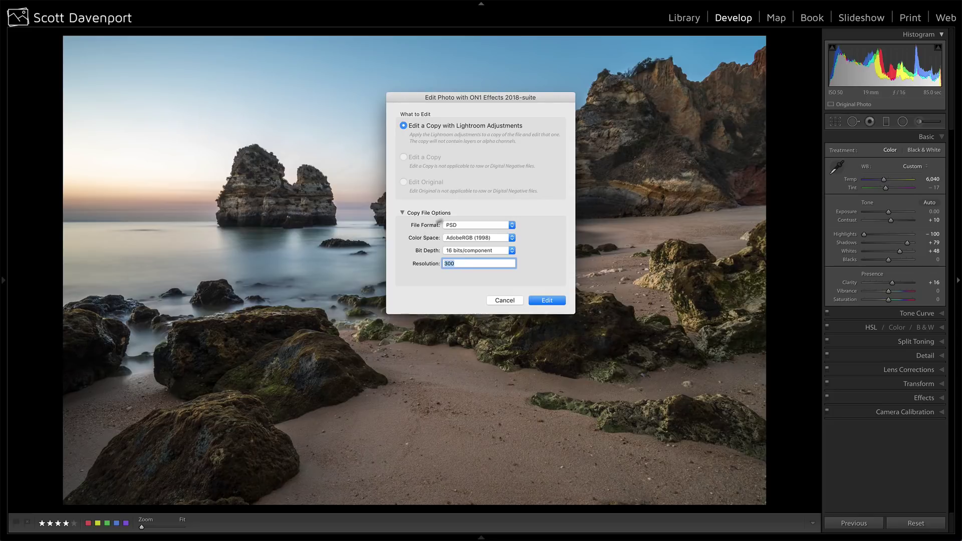
left_click(455, 240)
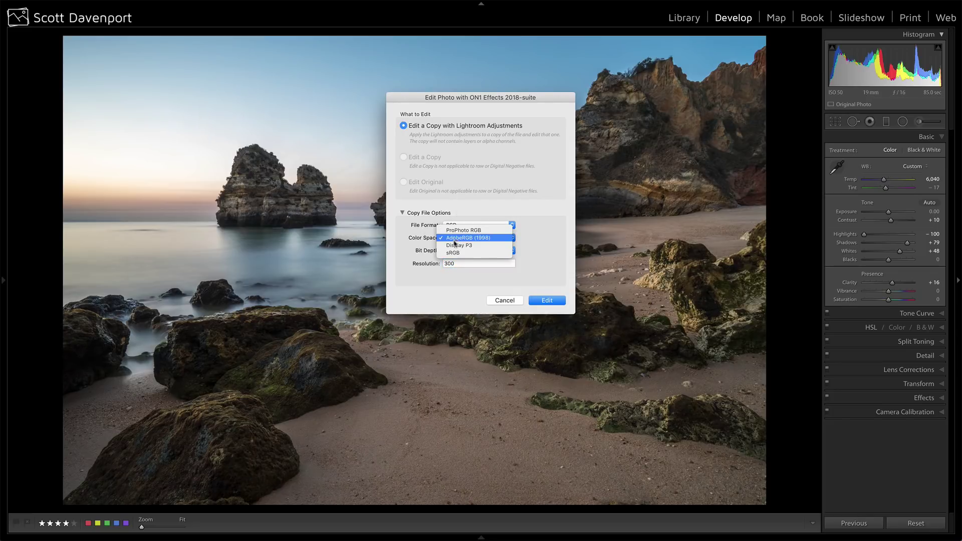
left_click(507, 231)
left_click(547, 301)
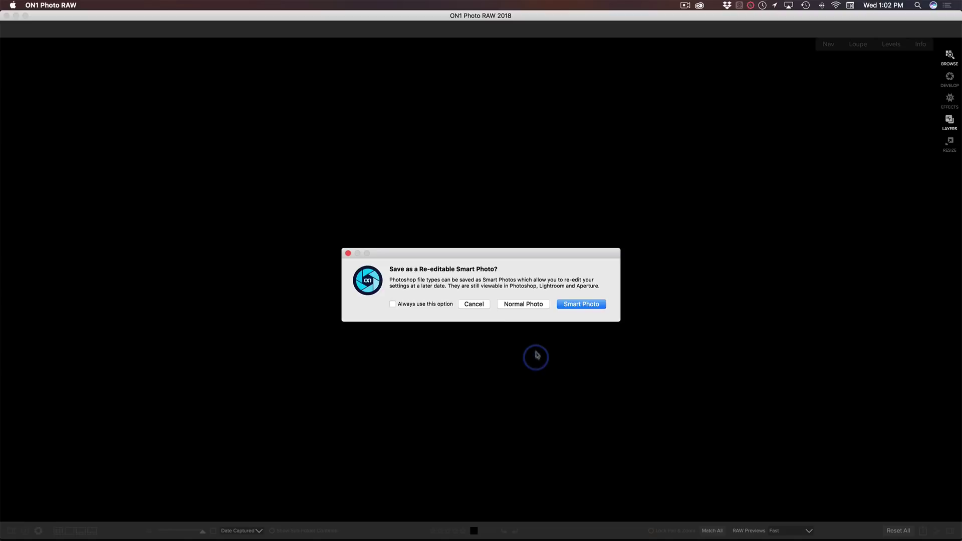
left_click(600, 305)
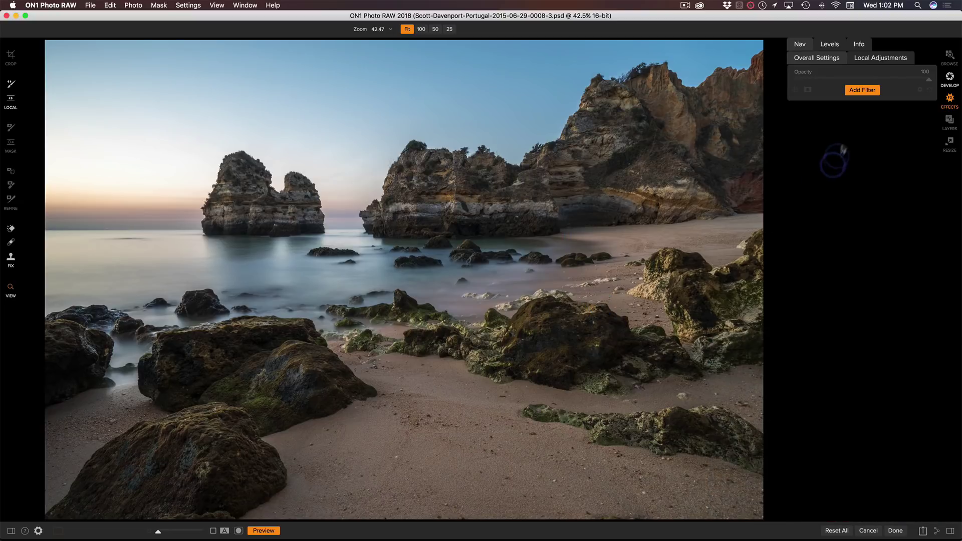
Add a Black & White filter to the beach photo and apply it to return to Lightroom
left_click(862, 92)
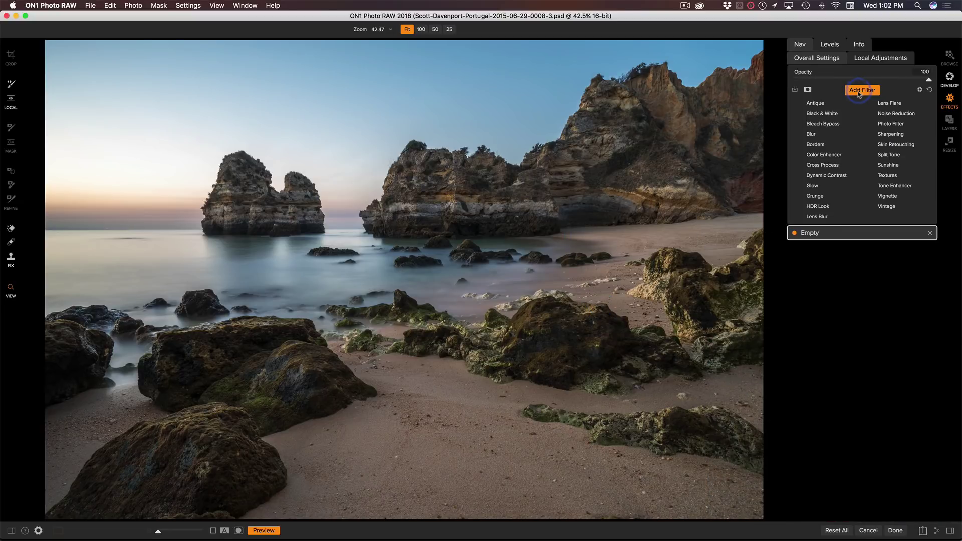
left_click(822, 114)
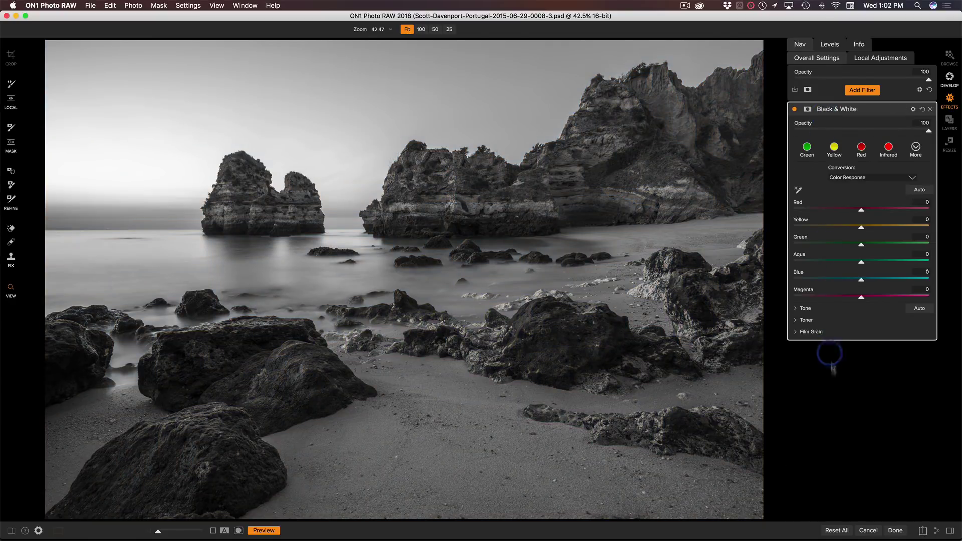
left_click(895, 532)
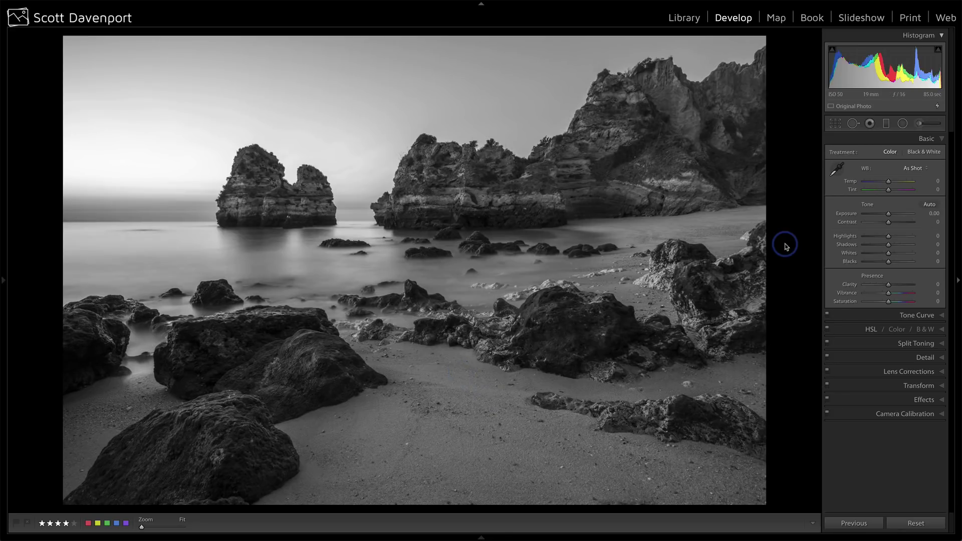
Show the photo info overlay in Lightroom and reopen the black-and-white PSD in ON1 Effects 2018 with Edit Original
key("i")
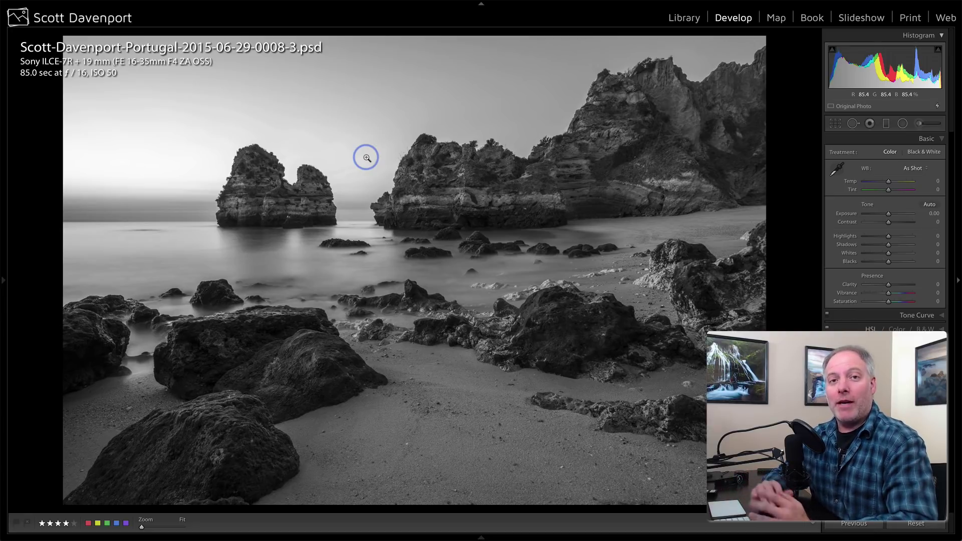
right_click(371, 121)
mouse_move(426, 199)
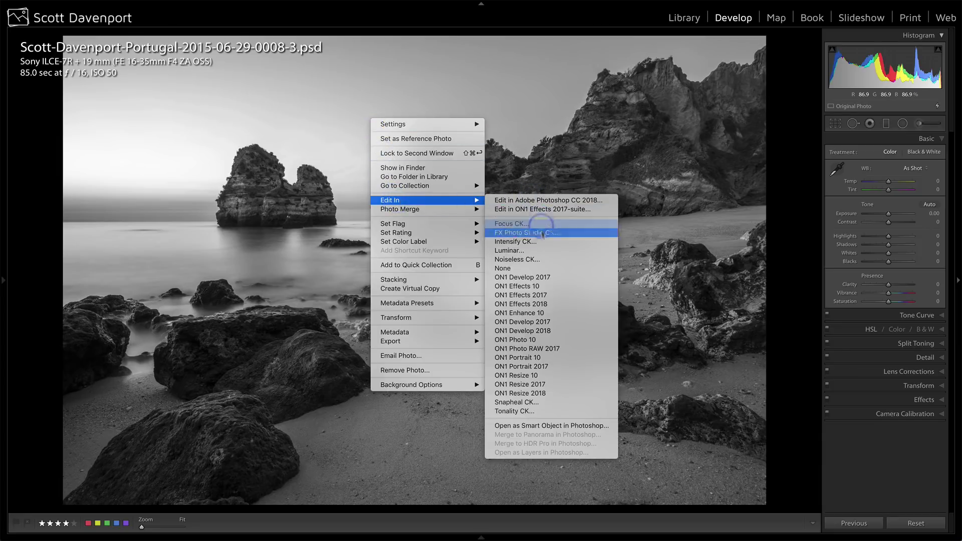
left_click(543, 304)
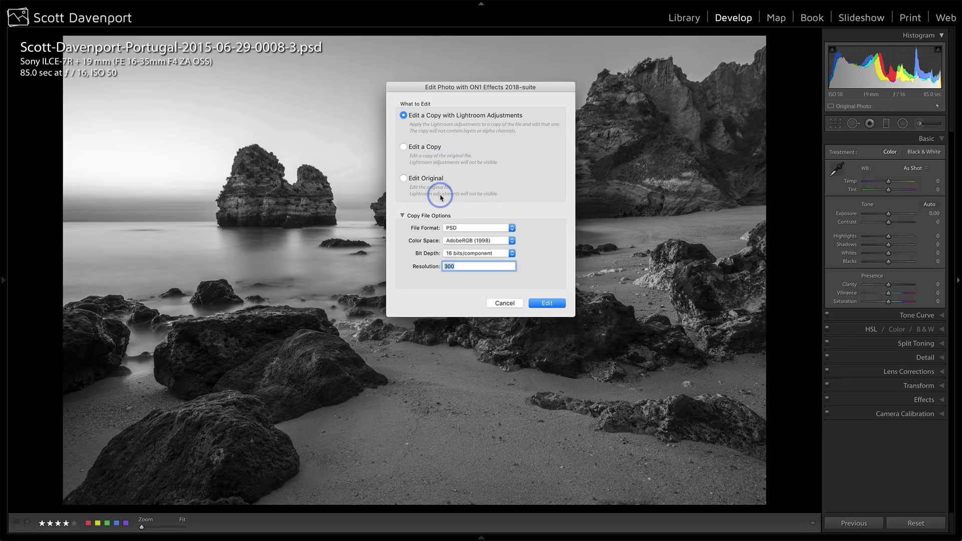
left_click(403, 179)
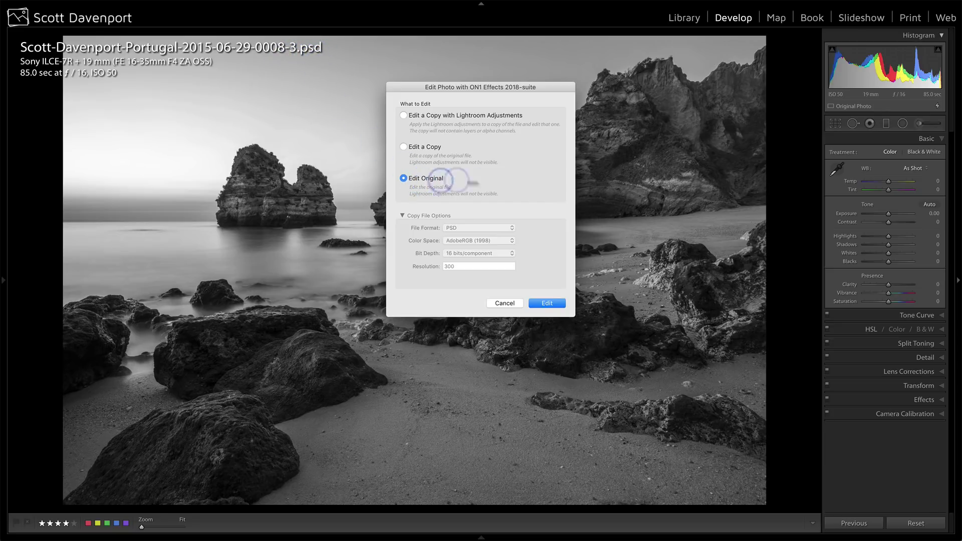
left_click(555, 303)
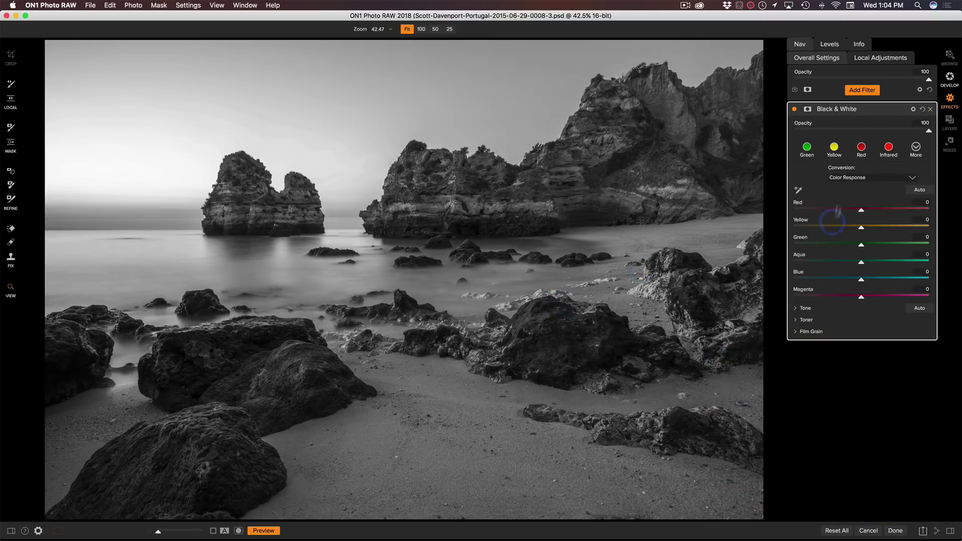
Add a Dynamic Contrast filter applied to Shadows above the Black & White filter and render the result
left_click(856, 93)
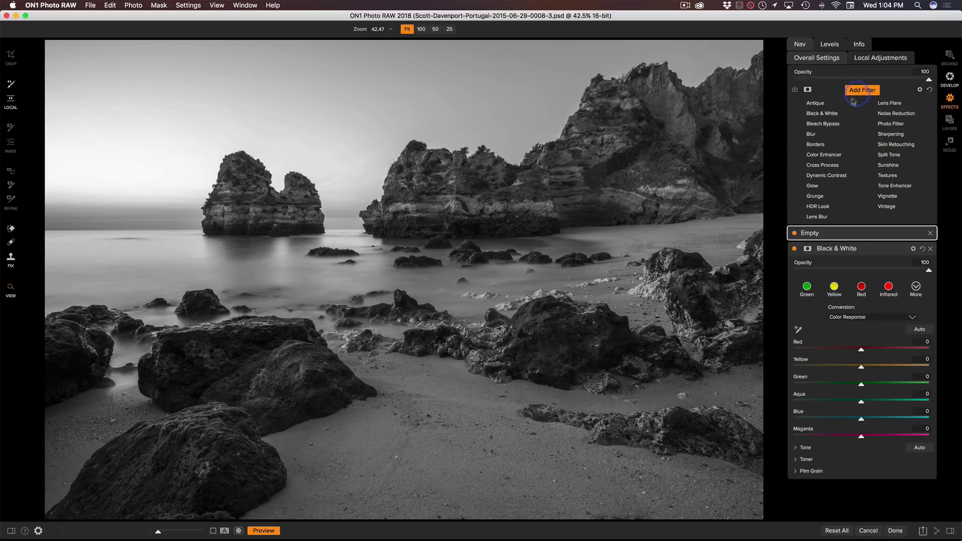
left_click(827, 176)
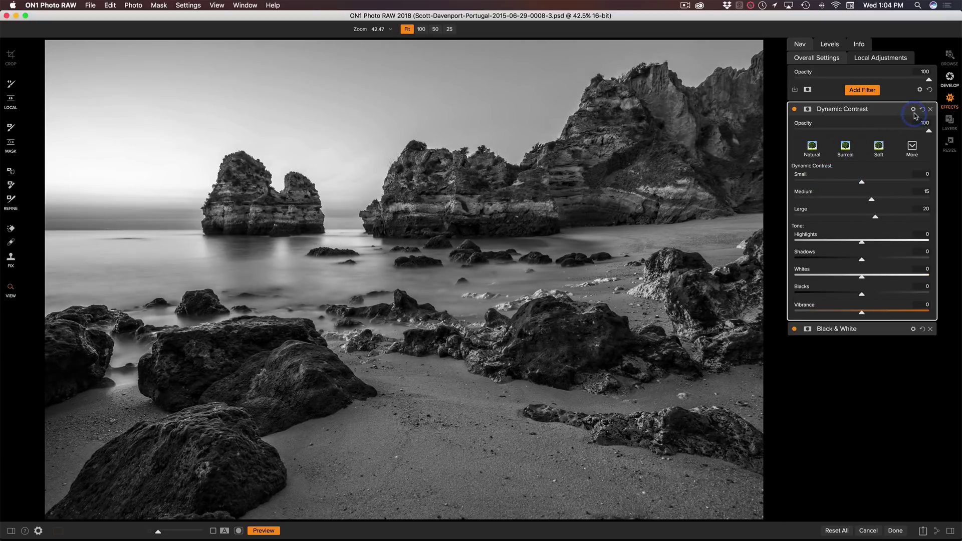
left_click(912, 109)
left_click(835, 181)
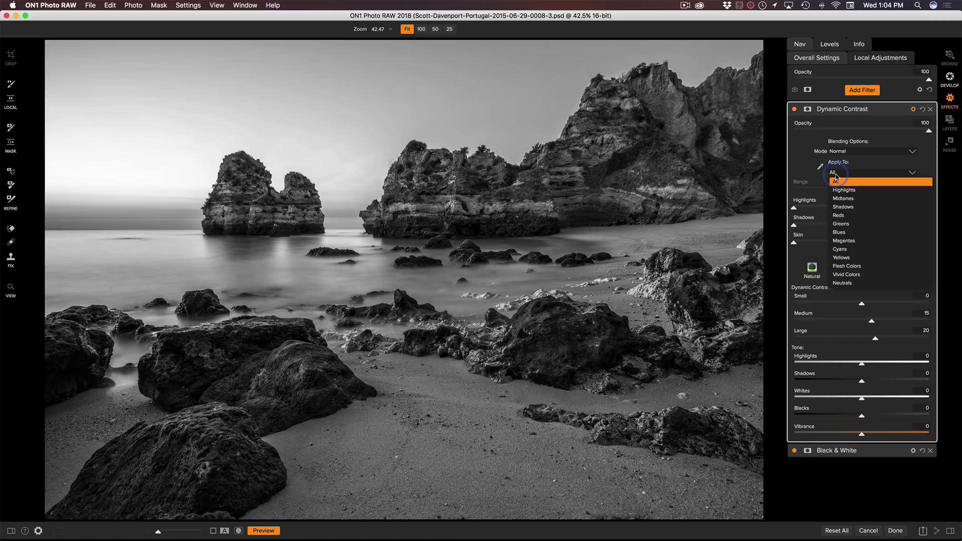
left_click(826, 210)
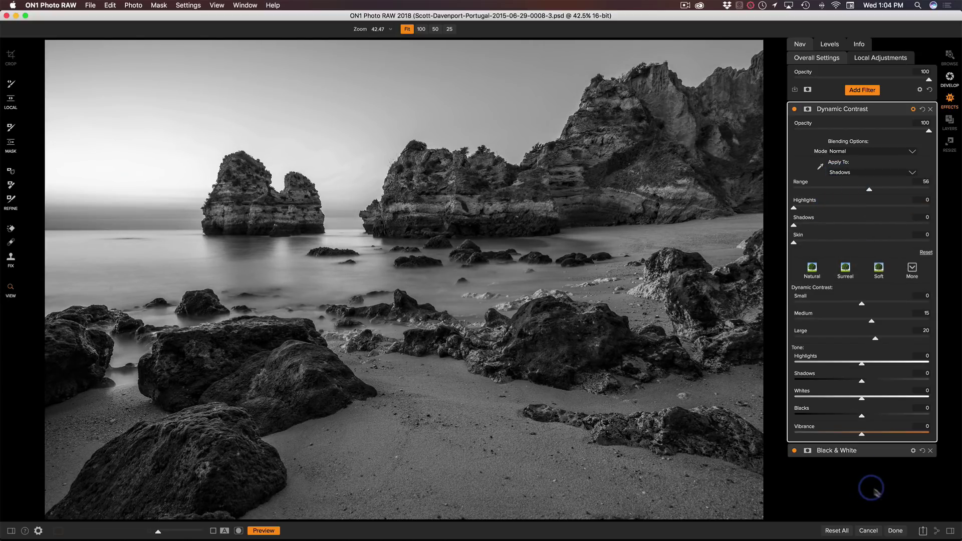
left_click(891, 531)
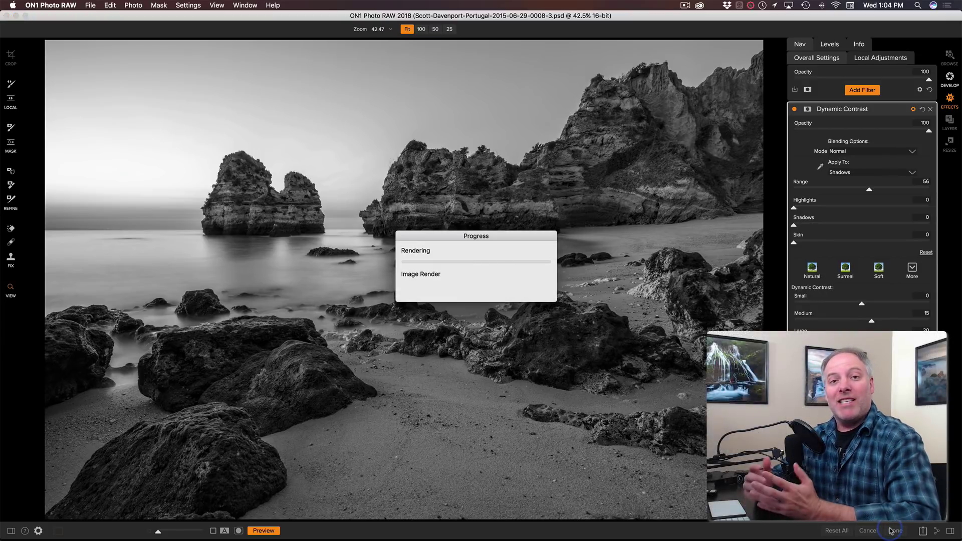